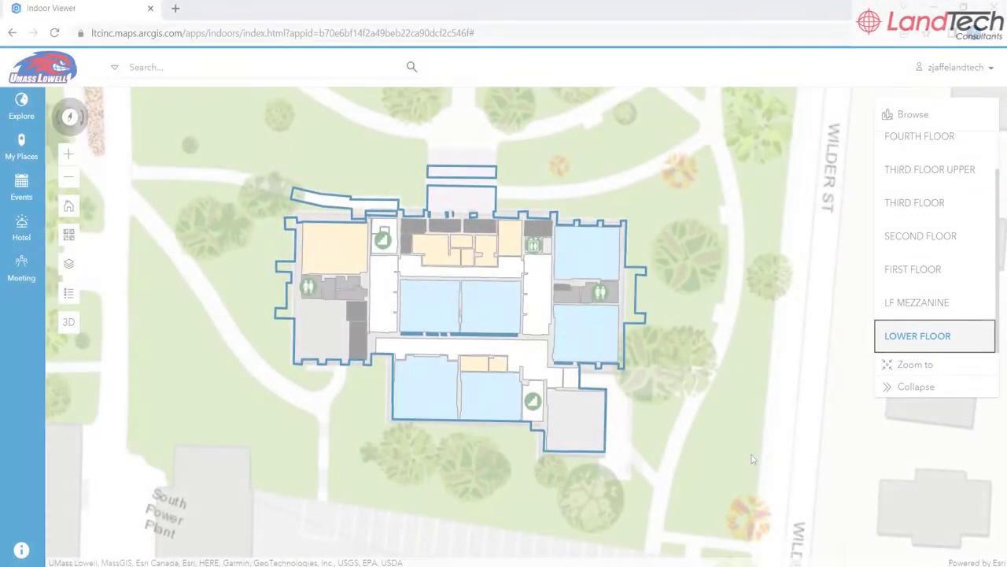
- Display the building's first, second and third floor plans one after another
{"action": "left_click", "coordinate": [909, 282]}
{"action": "left_click", "coordinate": [910, 235]}
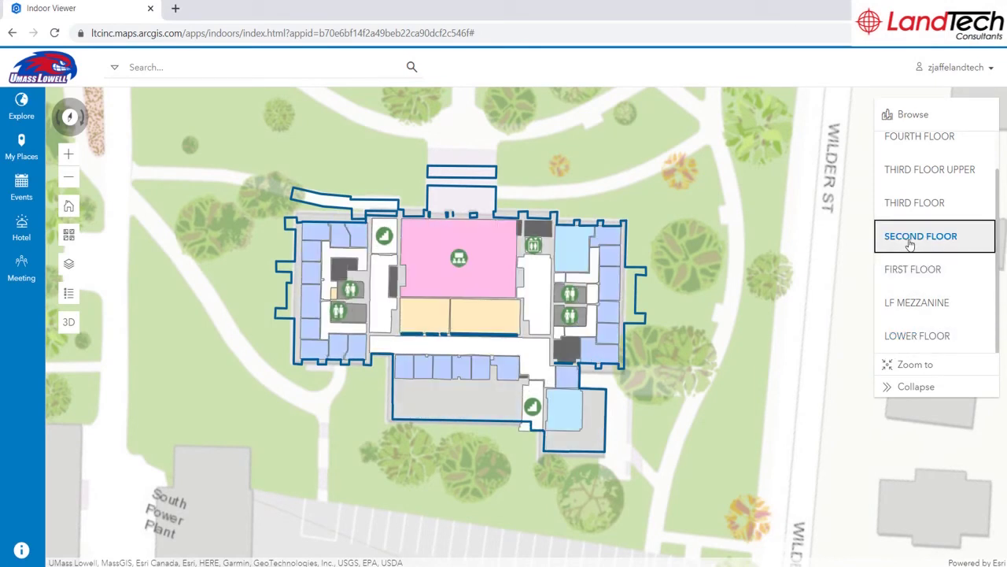
{"action": "left_click", "coordinate": [909, 206]}
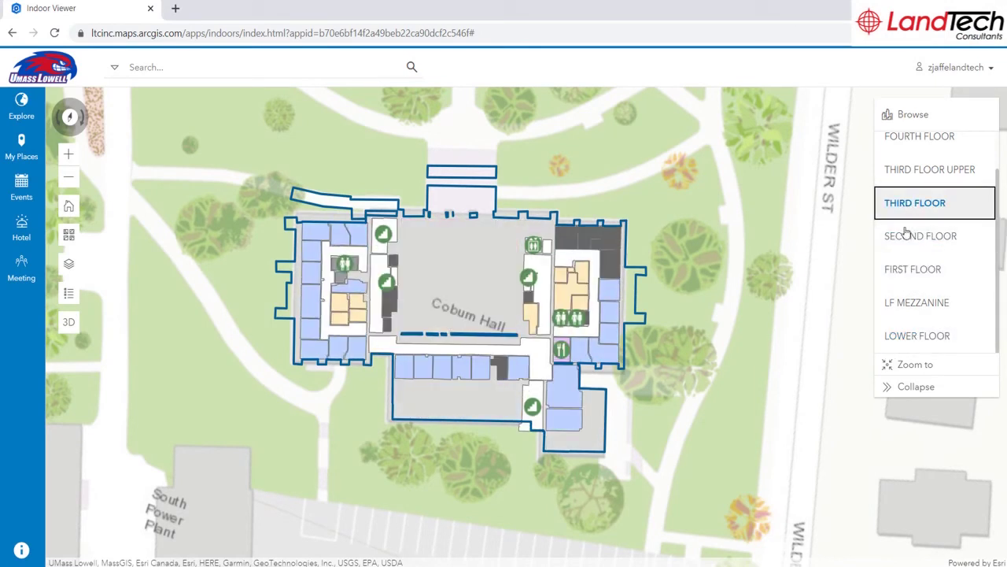
- Show the lower floor plan and view the attributes of mechanical room G10
{"action": "left_click", "coordinate": [912, 344]}
{"action": "scroll", "coordinate": [477, 432], "scroll_direction": "up", "scroll_amount": 2}
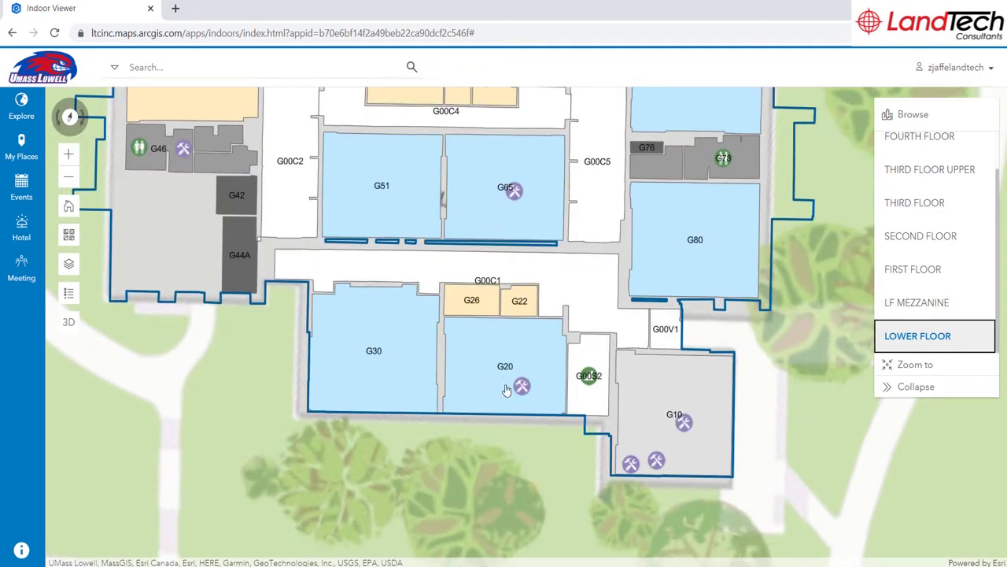
{"action": "scroll", "coordinate": [506, 390], "scroll_direction": "up", "scroll_amount": 2}
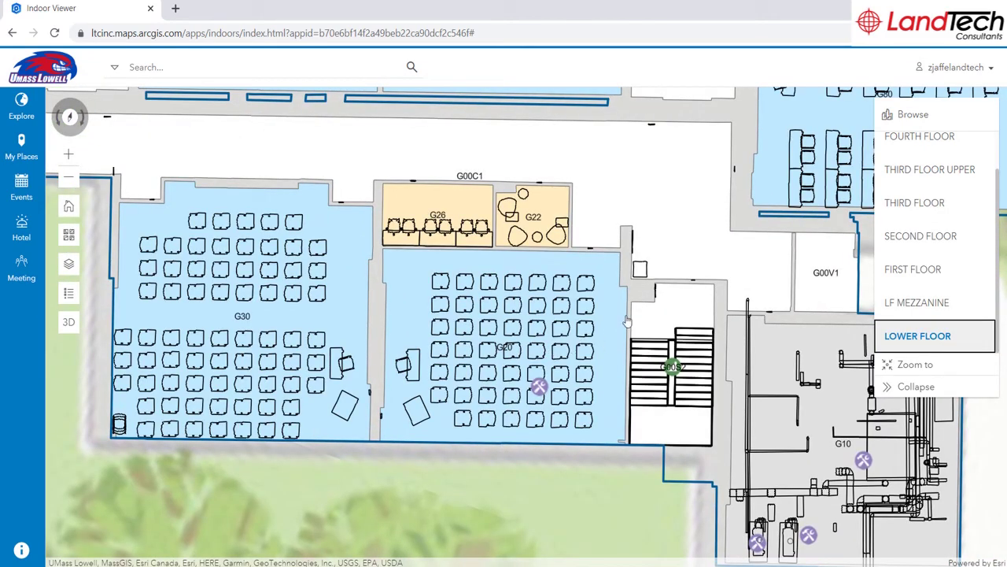
{"action": "left_click_drag", "start_coordinate": [641, 325], "coordinate": [410, 225]}
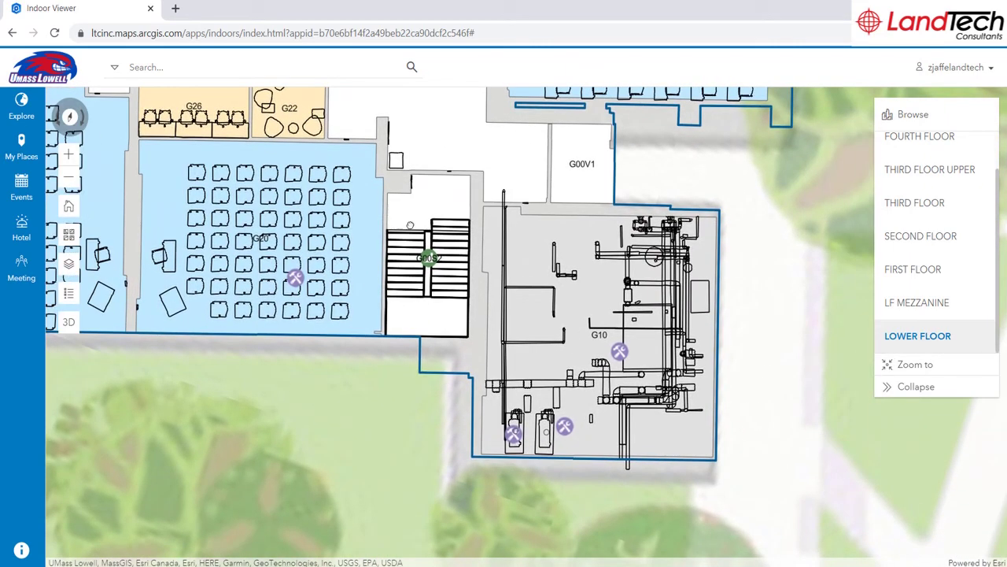
{"action": "left_click", "coordinate": [583, 315]}
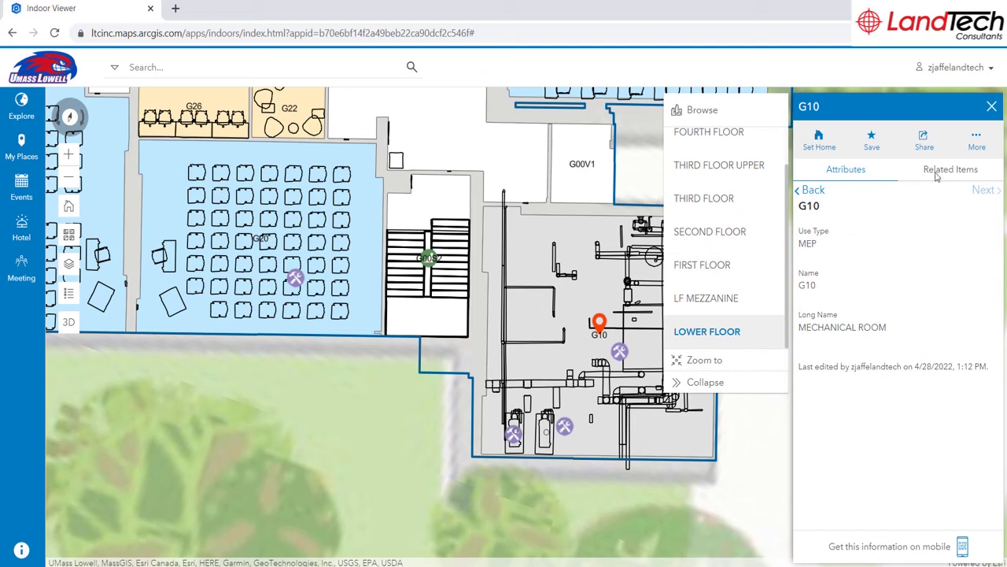
{"action": "left_click", "coordinate": [992, 107]}
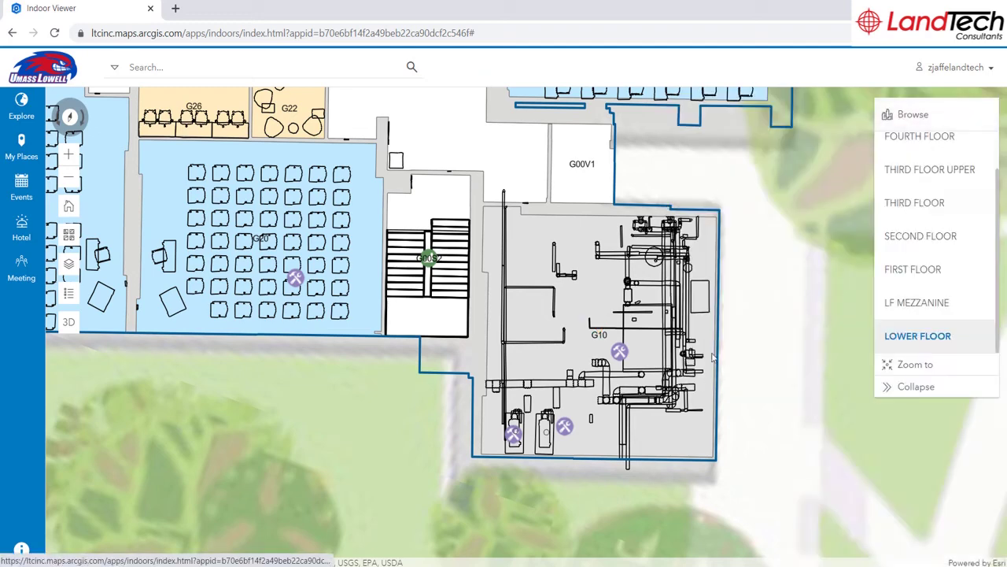
- View the attributes of pump asset 45453 in room G10 and skim its linked installation and operation manual
{"action": "left_click", "coordinate": [546, 437]}
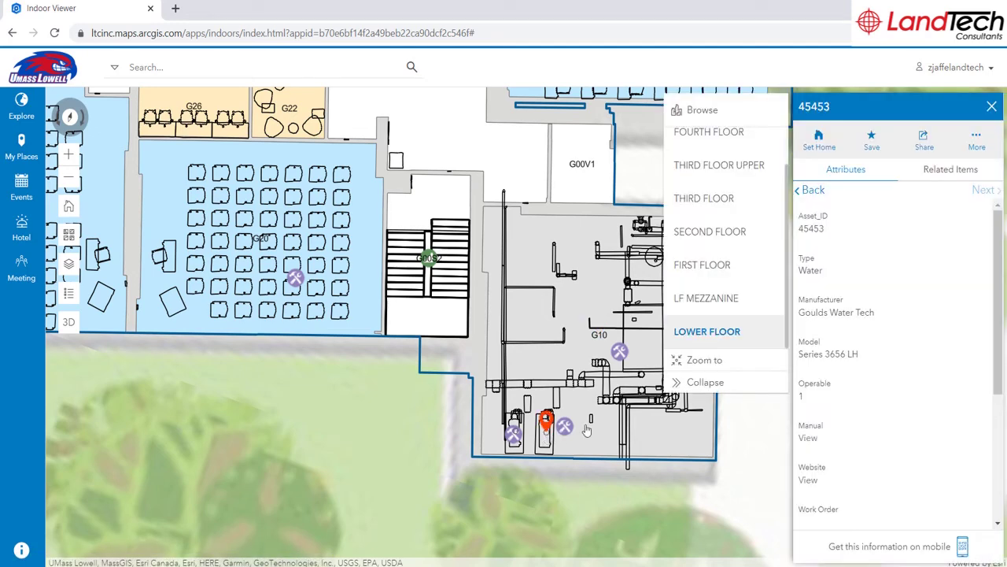
{"action": "left_click_drag", "start_coordinate": [826, 233], "coordinate": [800, 232]}
{"action": "left_click", "coordinate": [813, 439]}
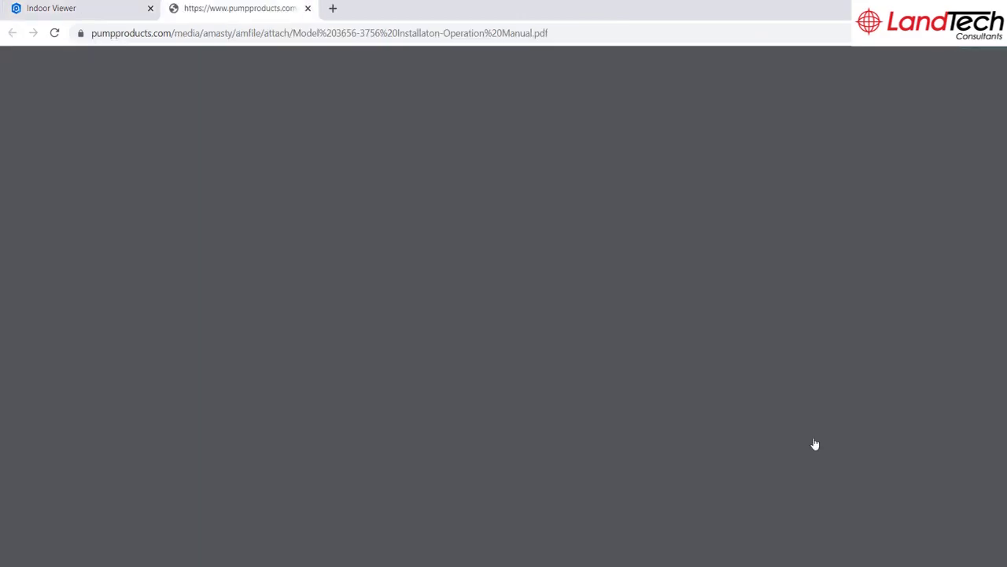
{"action": "scroll", "coordinate": [601, 375], "scroll_direction": "down", "scroll_amount": 15}
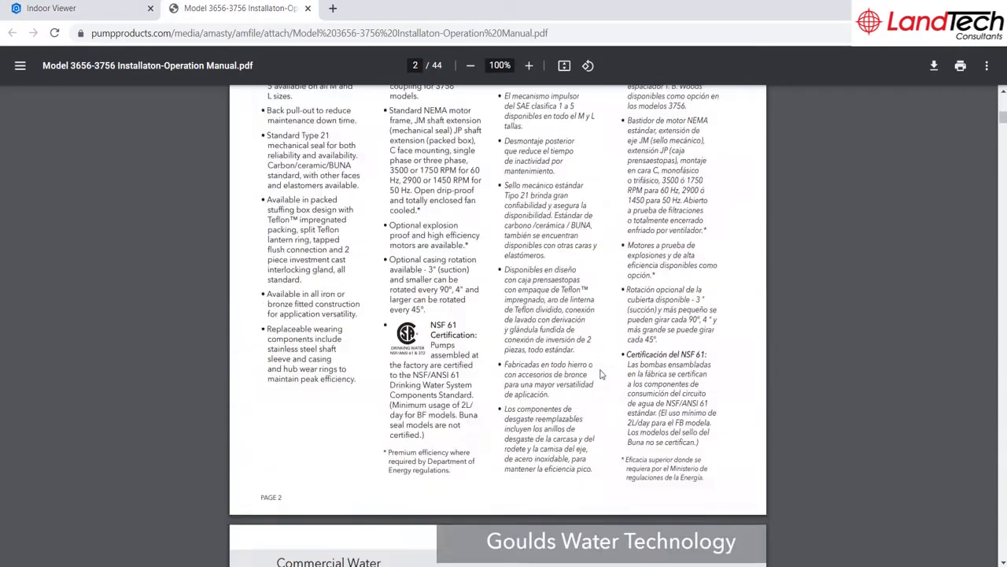
{"action": "scroll", "coordinate": [602, 375], "scroll_direction": "down", "scroll_amount": 4}
{"action": "left_click", "coordinate": [108, 11]}
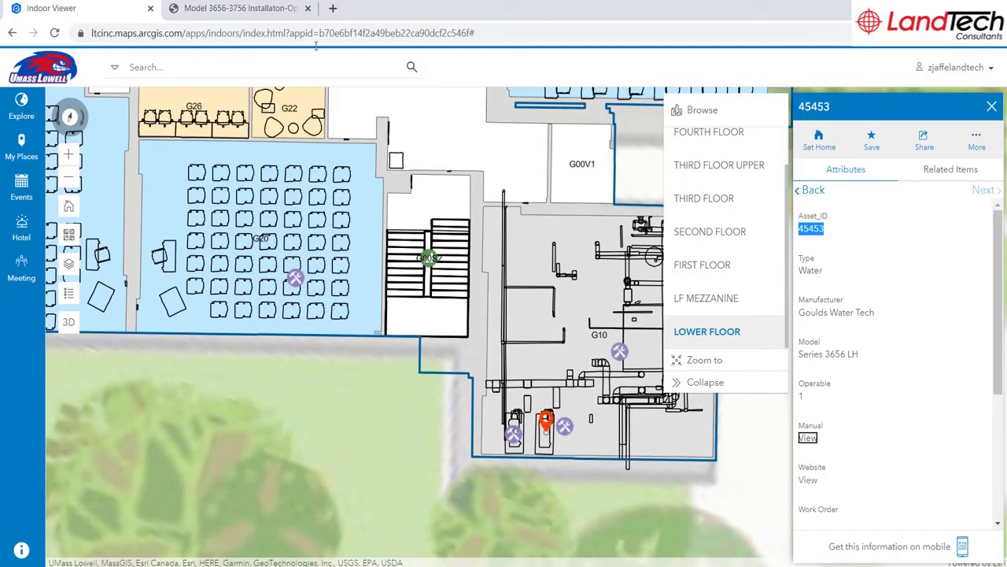
- Look at the pump's attached photo and open a Mobile 311 work order form for this asset
{"action": "scroll", "coordinate": [937, 265], "scroll_direction": "down", "scroll_amount": 5}
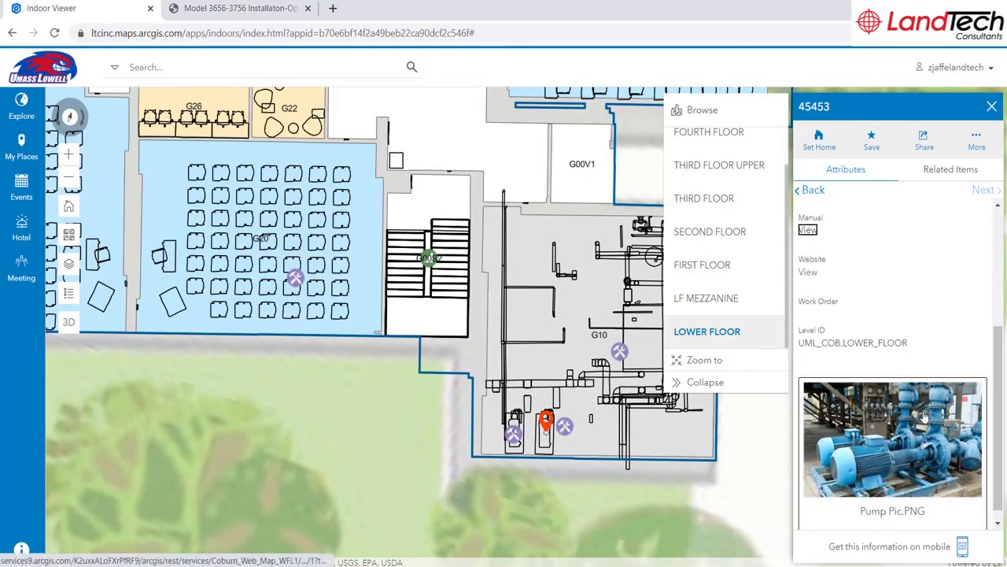
{"action": "left_click", "coordinate": [978, 144]}
{"action": "left_click", "coordinate": [953, 175]}
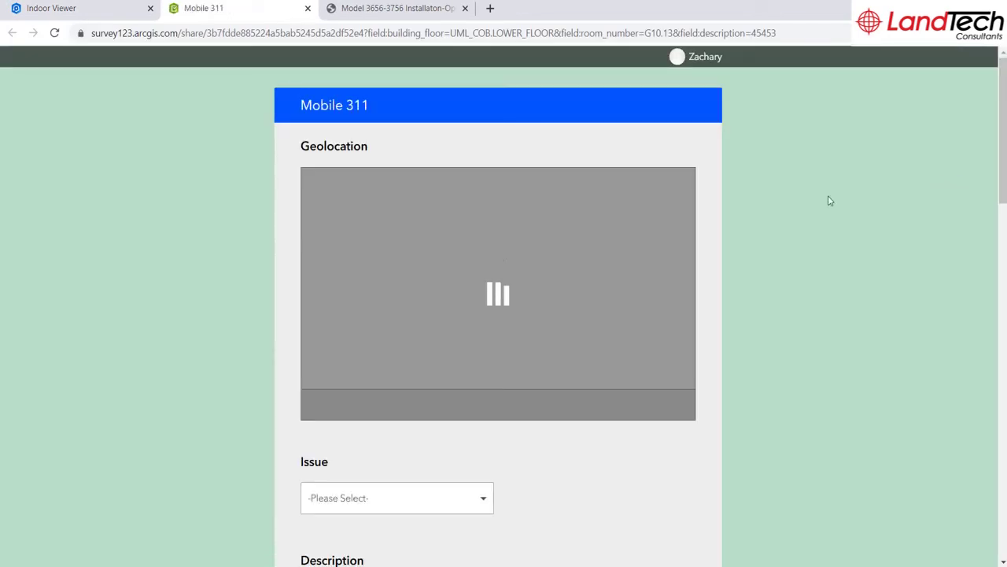
- Set the issue in the Mobile 311 form to Broken Asset
{"action": "scroll", "coordinate": [398, 315], "scroll_direction": "down", "scroll_amount": 3}
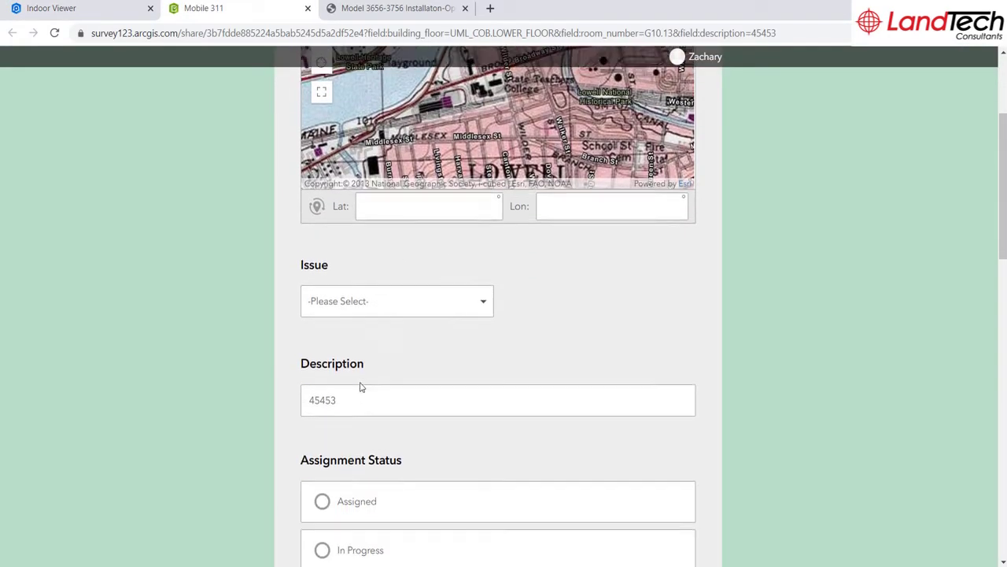
{"action": "left_click", "coordinate": [358, 307]}
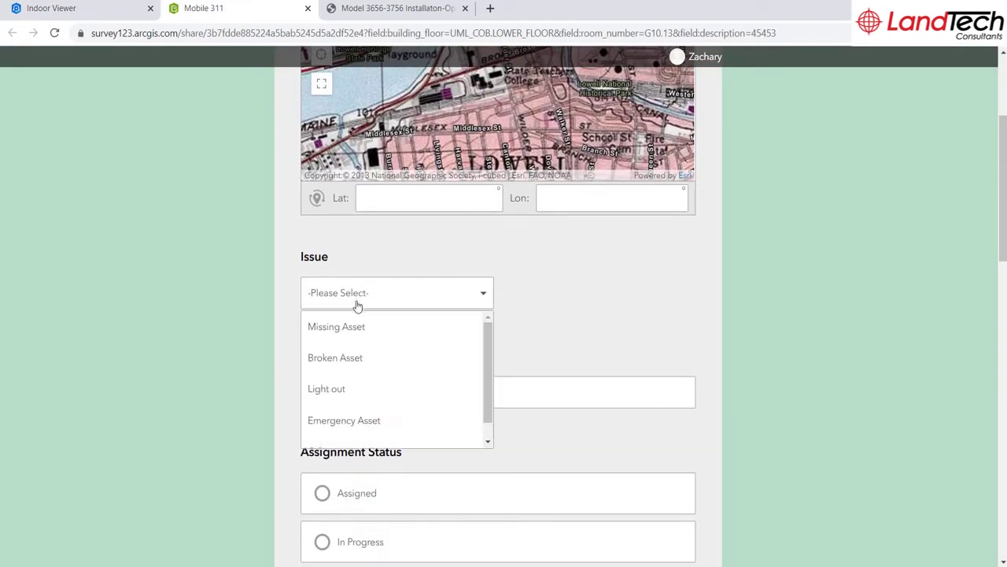
{"action": "left_click", "coordinate": [351, 363]}
- Check the prefilled Description, Building + Floor and Room Number fields of the Mobile 311 form
{"action": "double_click", "coordinate": [302, 392]}
{"action": "scroll", "coordinate": [384, 398], "scroll_direction": "down", "scroll_amount": 6}
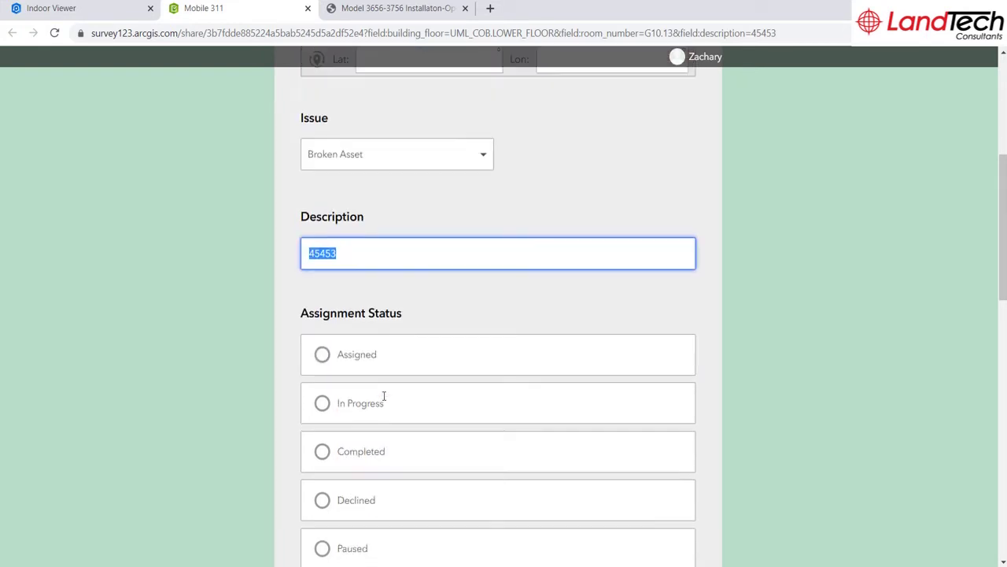
{"action": "scroll", "coordinate": [383, 401], "scroll_direction": "down", "scroll_amount": 6}
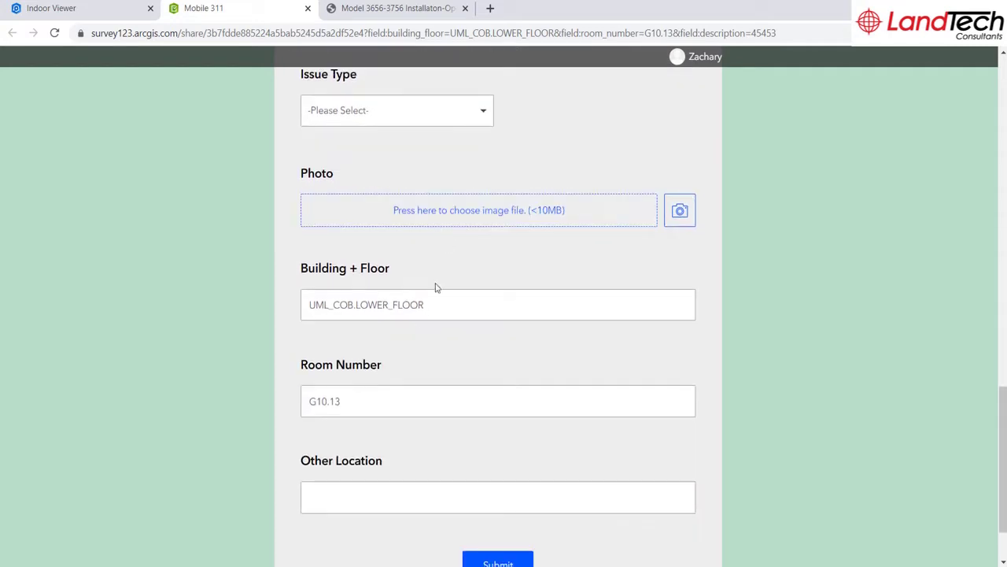
{"action": "left_click_drag", "start_coordinate": [425, 305], "coordinate": [309, 305]}
{"action": "left_click_drag", "start_coordinate": [354, 402], "coordinate": [318, 403]}
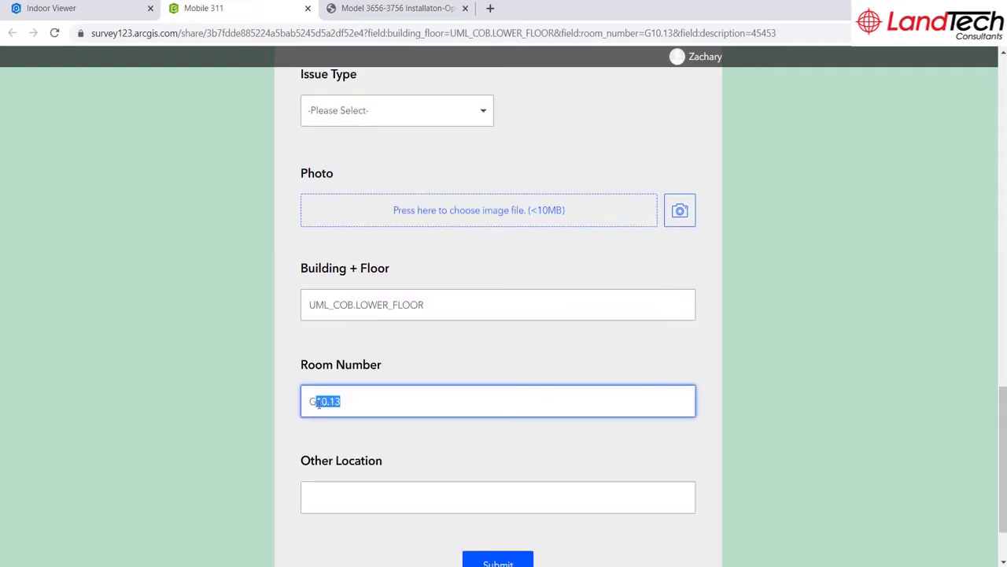
- Return to the Indoor Viewer, display all floors of the building in 3D, and isolate the lower floor around the mechanical room
{"action": "left_click", "coordinate": [104, 14]}
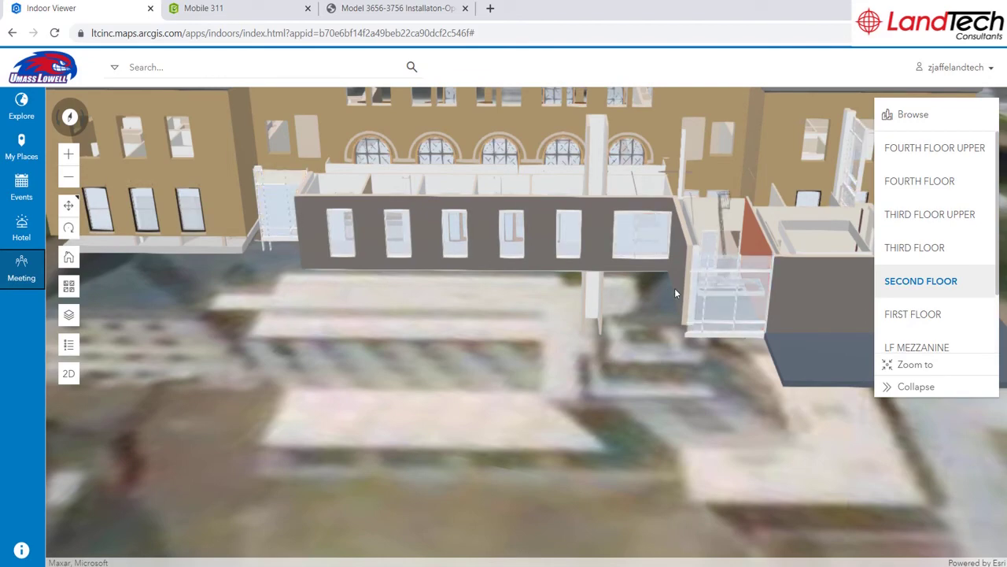
{"action": "scroll", "coordinate": [674, 290], "scroll_direction": "down", "scroll_amount": 3}
{"action": "left_click_drag", "start_coordinate": [674, 290], "coordinate": [639, 346]}
{"action": "scroll", "coordinate": [910, 331], "scroll_direction": "down", "scroll_amount": 2}
{"action": "left_click", "coordinate": [909, 336]}
{"action": "scroll", "coordinate": [669, 304], "scroll_direction": "down", "scroll_amount": 2}
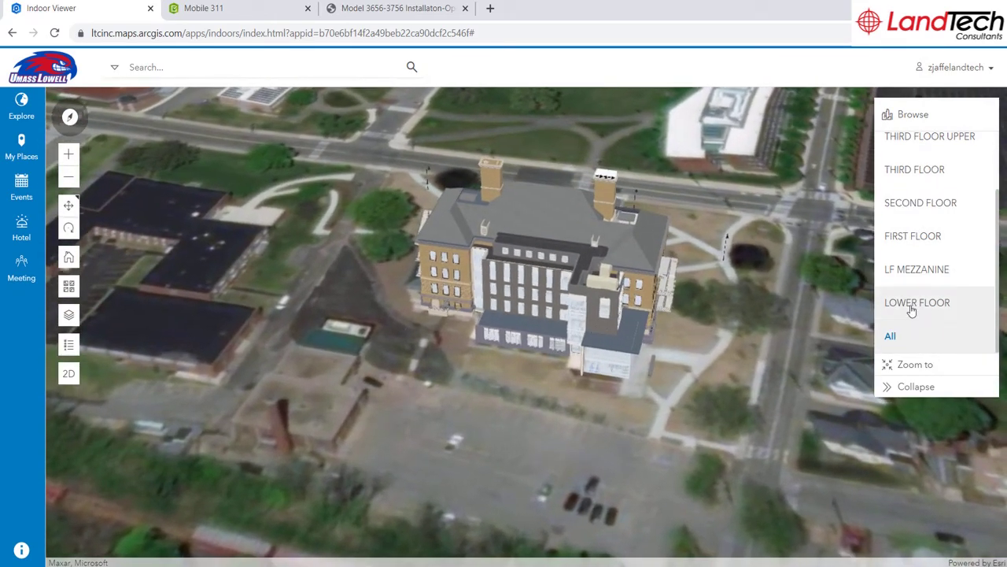
{"action": "left_click", "coordinate": [911, 310]}
{"action": "scroll", "coordinate": [616, 372], "scroll_direction": "up", "scroll_amount": 5}
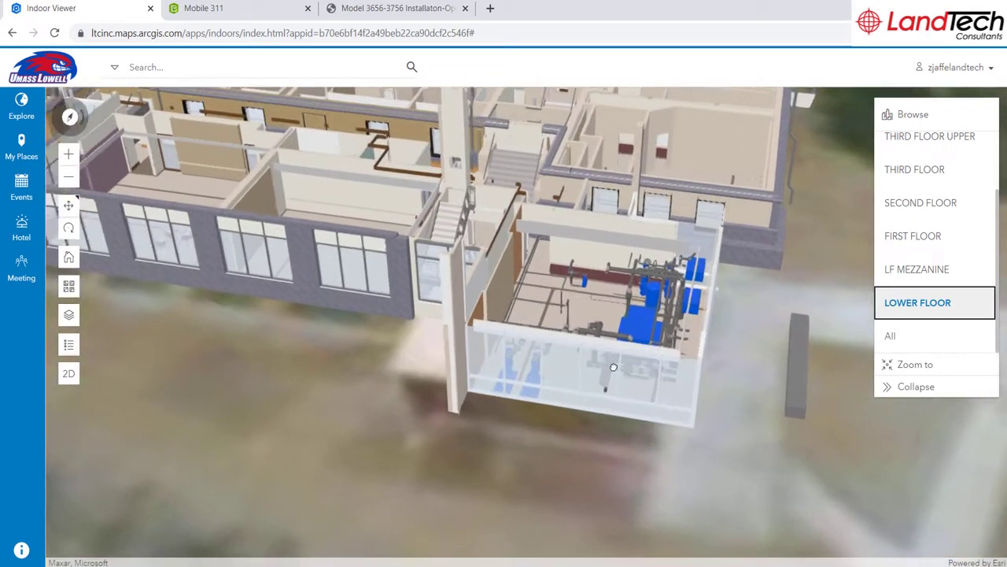
- Search for asset 56455 and inspect the located pump up close in the 3D mechanical room
{"action": "left_click", "coordinate": [210, 67]}
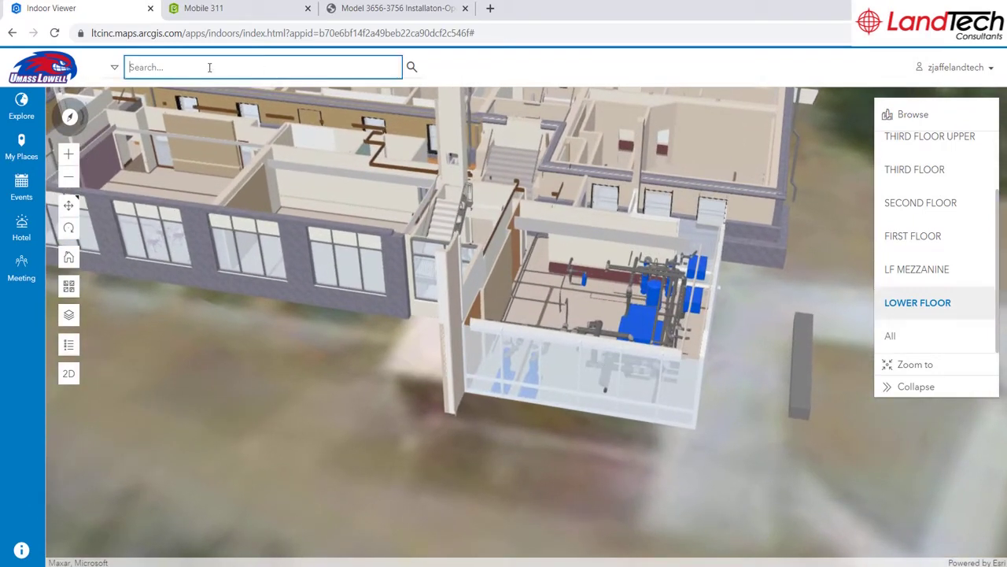
{"action": "type", "text": "56455"}
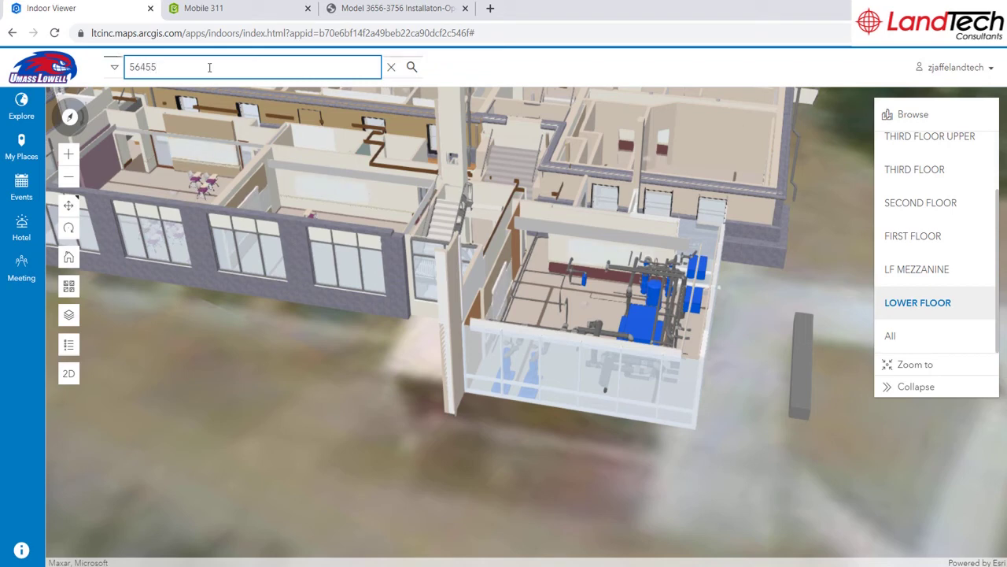
{"action": "key", "text": "Return"}
{"action": "mouse_move", "coordinate": [531, 277]}
{"action": "left_mouse_down"}
{"action": "mouse_move", "coordinate": [499, 354]}
{"action": "mouse_move", "coordinate": [399, 407]}
{"action": "mouse_move", "coordinate": [416, 425]}
{"action": "mouse_move", "coordinate": [382, 403]}
{"action": "left_mouse_up"}
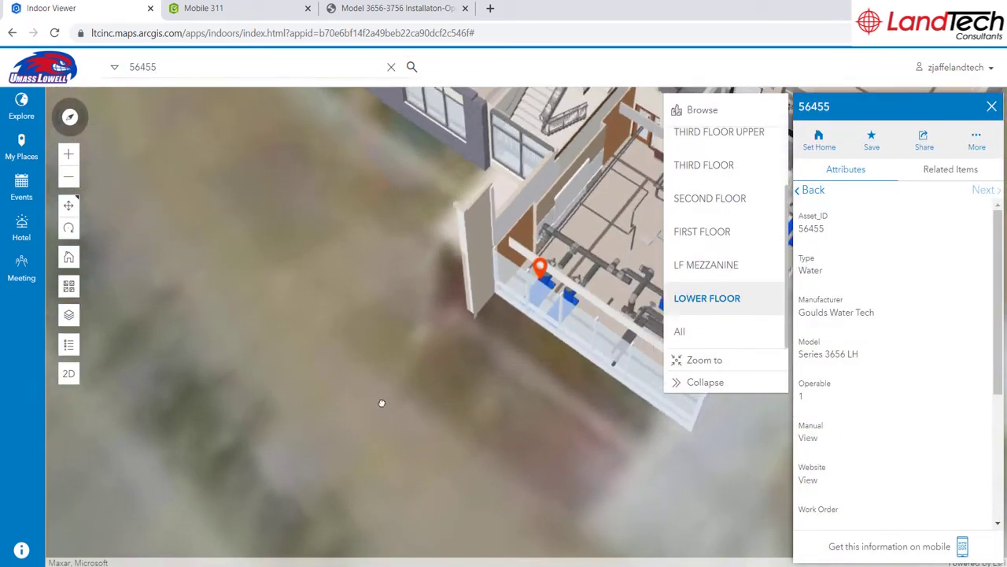
{"action": "scroll", "coordinate": [370, 378], "scroll_direction": "up", "scroll_amount": 3}
{"action": "scroll", "coordinate": [401, 346], "scroll_direction": "up", "scroll_amount": 3}
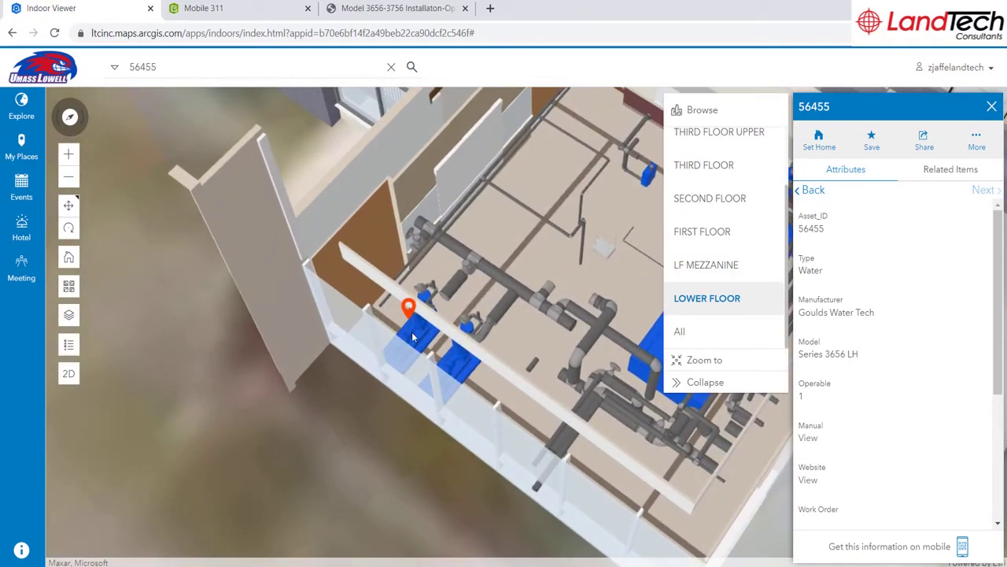
{"action": "left_click", "coordinate": [411, 332]}
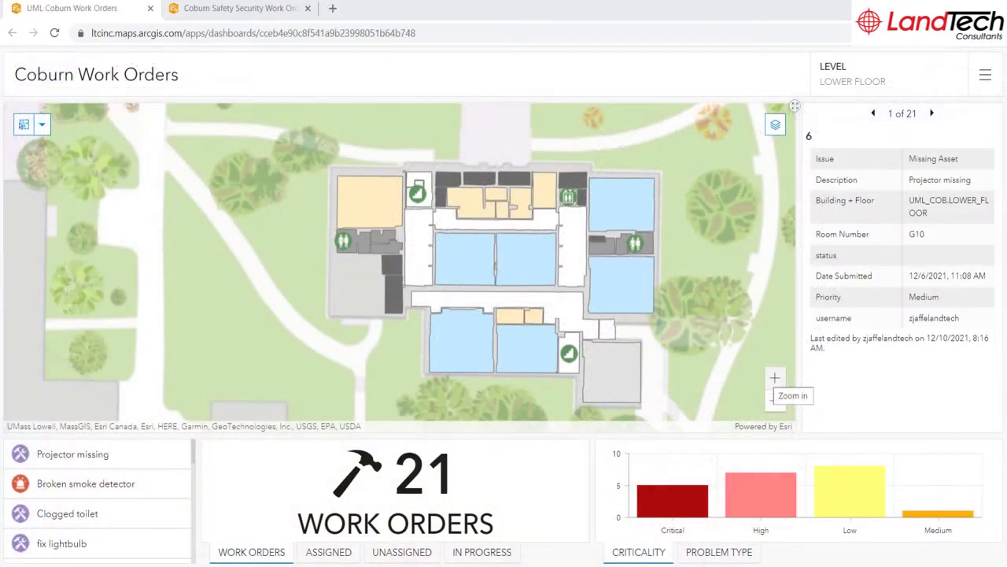
- In the Coburn Work Orders dashboard, switch the level to First Floor and on to Second Floor, and view its work order markers
{"action": "left_click", "coordinate": [841, 82]}
{"action": "left_click", "coordinate": [844, 169]}
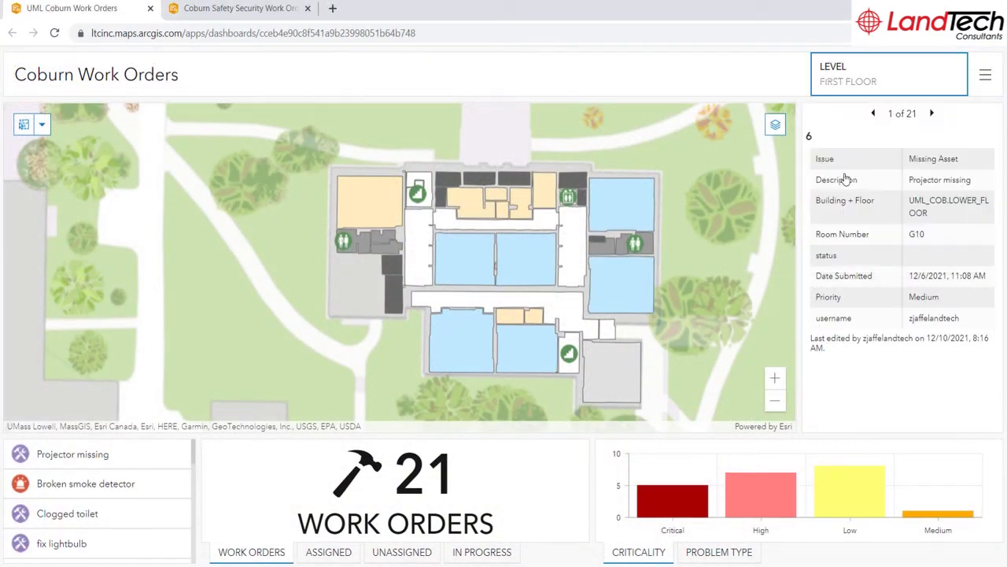
{"action": "left_click", "coordinate": [824, 83]}
{"action": "left_click", "coordinate": [840, 197]}
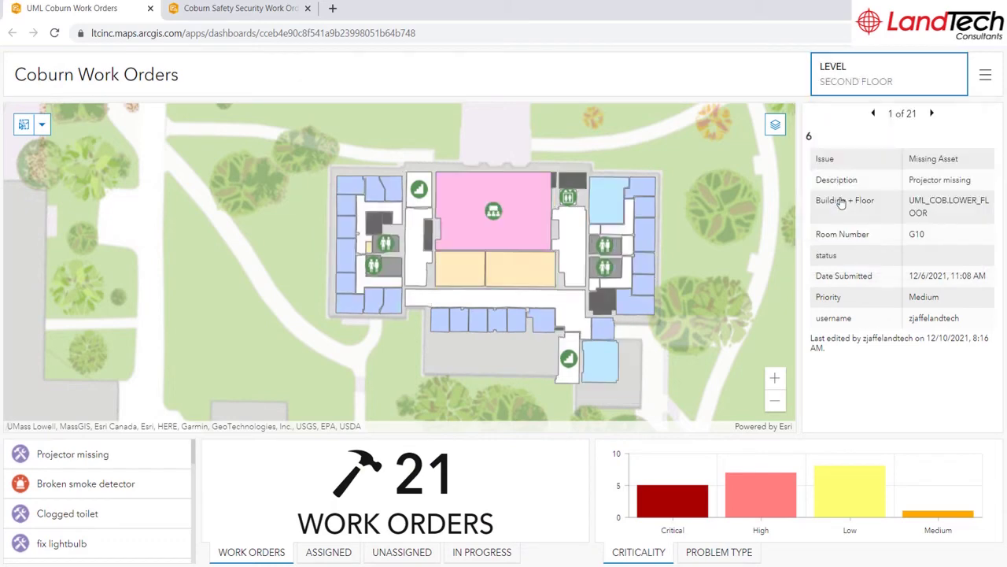
{"action": "scroll", "coordinate": [597, 354], "scroll_direction": "up", "scroll_amount": 2}
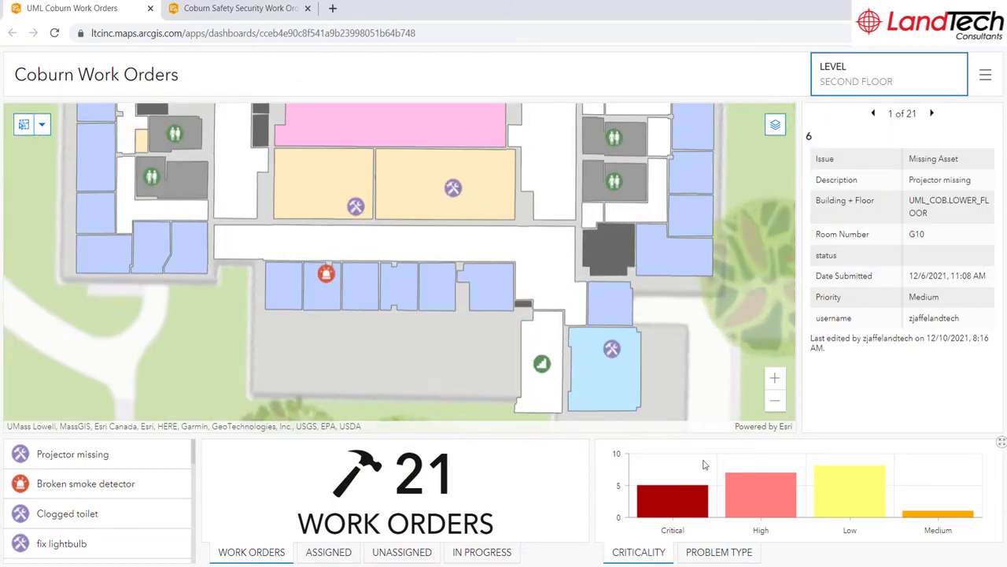
- Compare the problem type and criticality charts, and view the assigned and unassigned work order counts
{"action": "left_click", "coordinate": [724, 555]}
{"action": "left_click", "coordinate": [653, 558]}
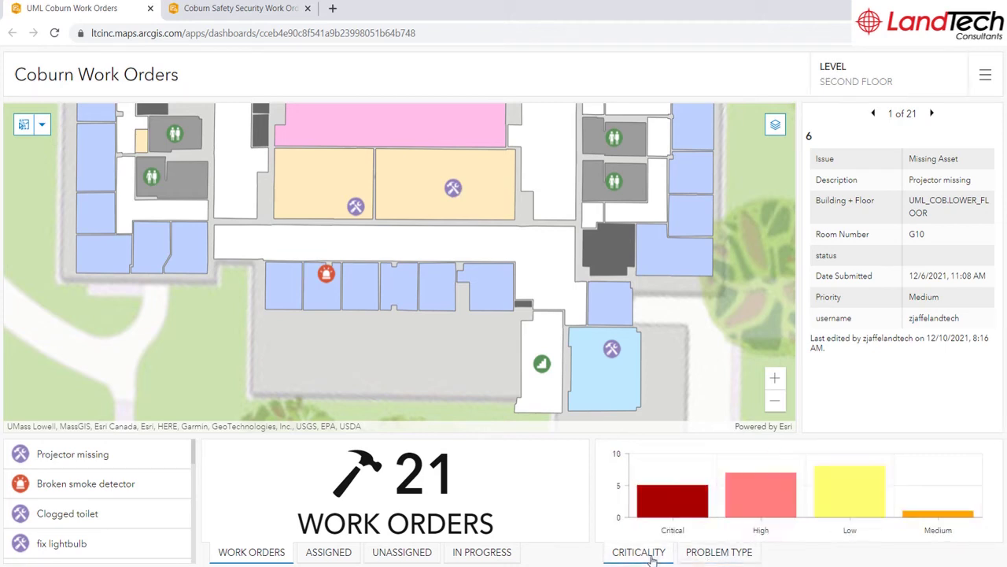
{"action": "left_click", "coordinate": [346, 559]}
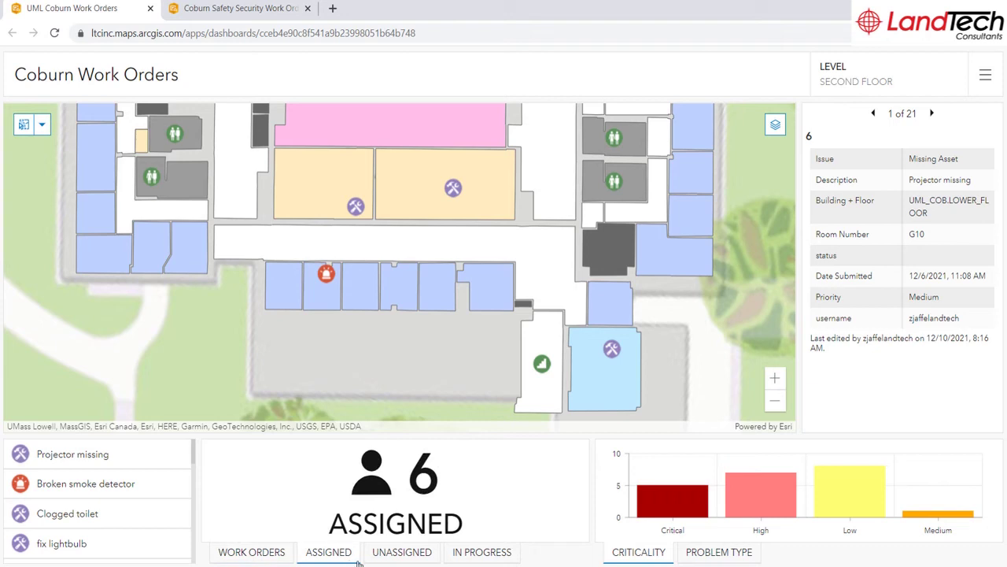
{"action": "left_click", "coordinate": [388, 559]}
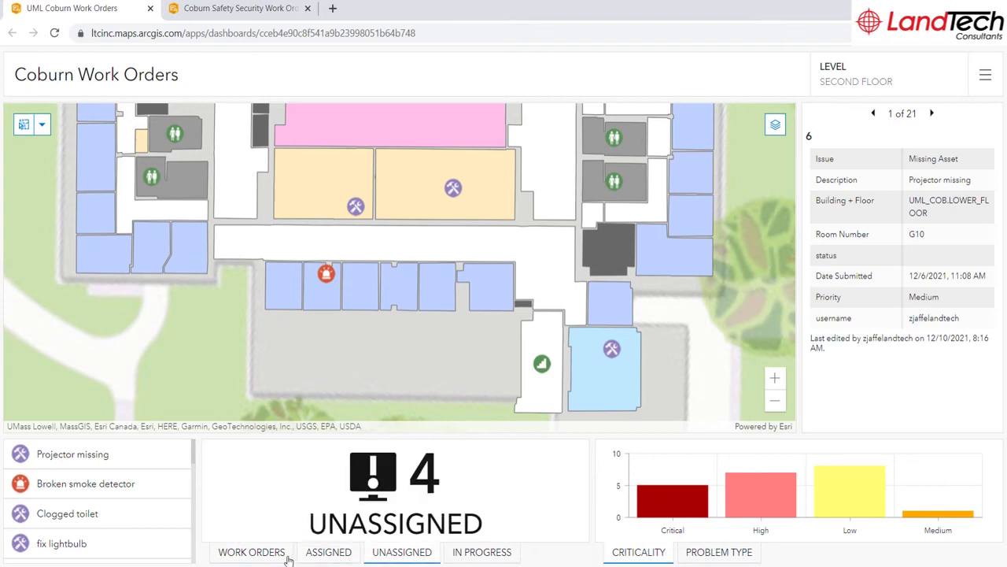
- Filter the work orders by Low, High and again Low criticality, and show the assigned count
{"action": "left_click", "coordinate": [835, 506]}
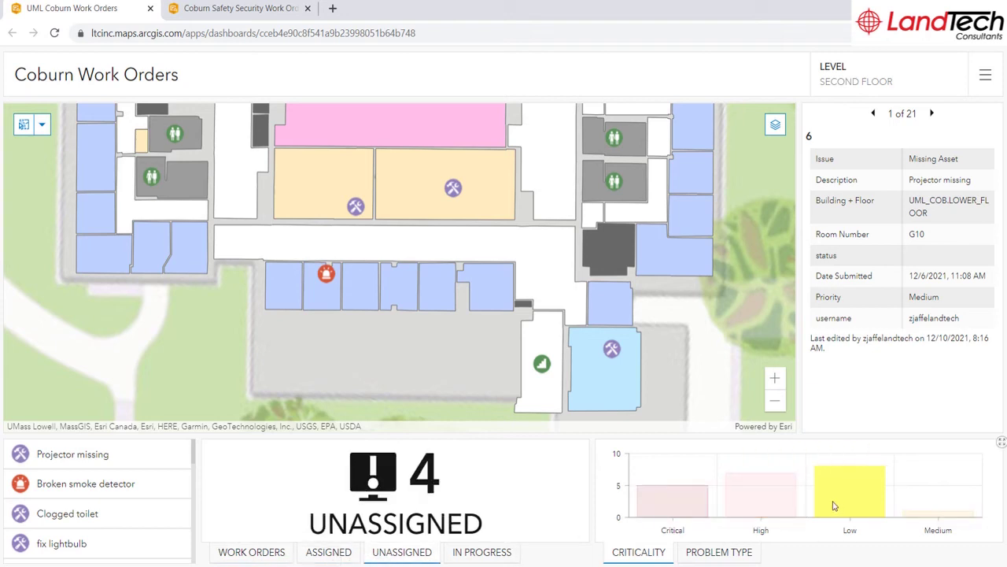
{"action": "left_click", "coordinate": [749, 512]}
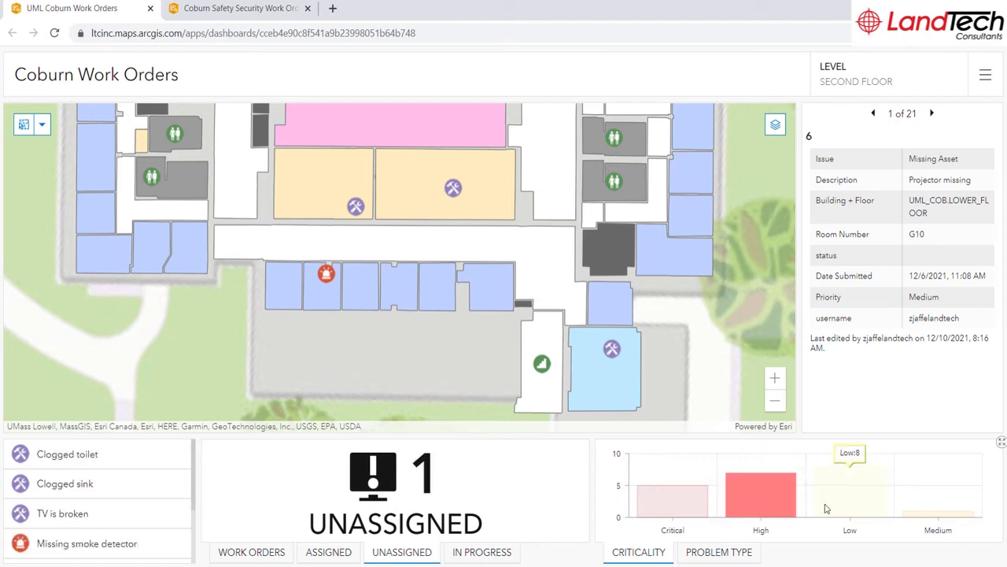
{"action": "left_click", "coordinate": [849, 488]}
{"action": "left_click", "coordinate": [329, 553]}
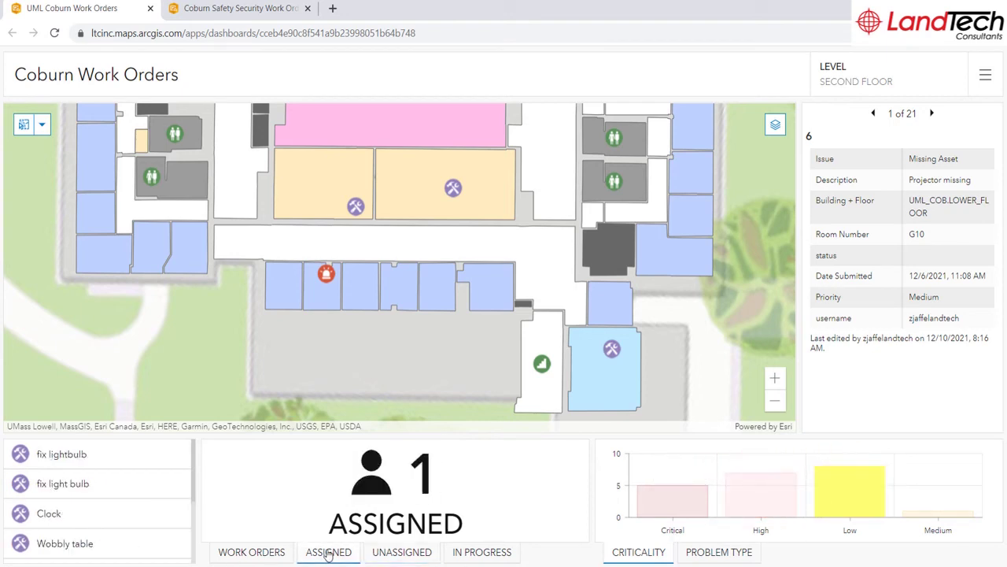
- Show the unassigned work order count and view the details of the "fix lightbulb" work order on the second floor
{"action": "left_click", "coordinate": [388, 554]}
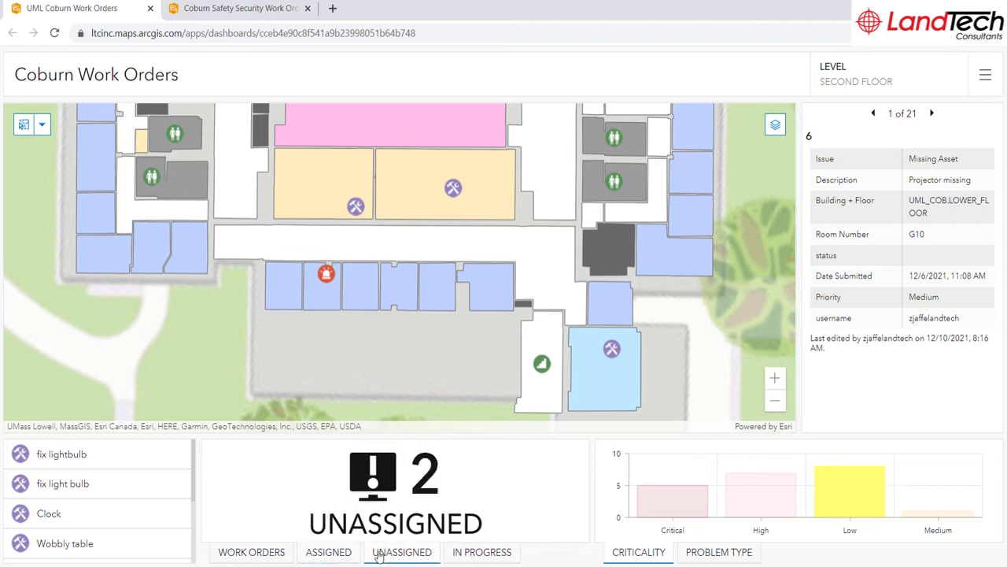
{"action": "left_click", "coordinate": [49, 463]}
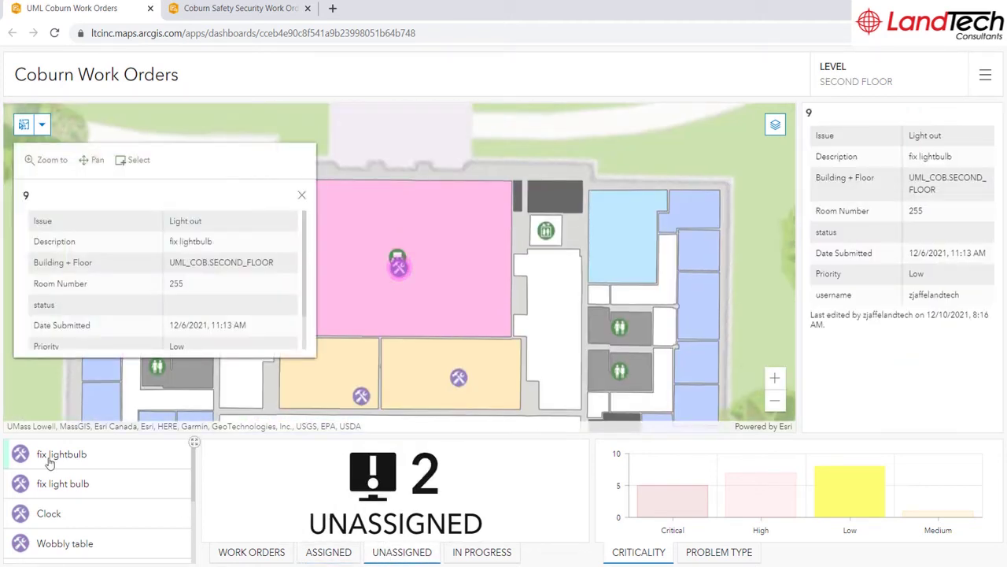
{"action": "left_click", "coordinate": [301, 195]}
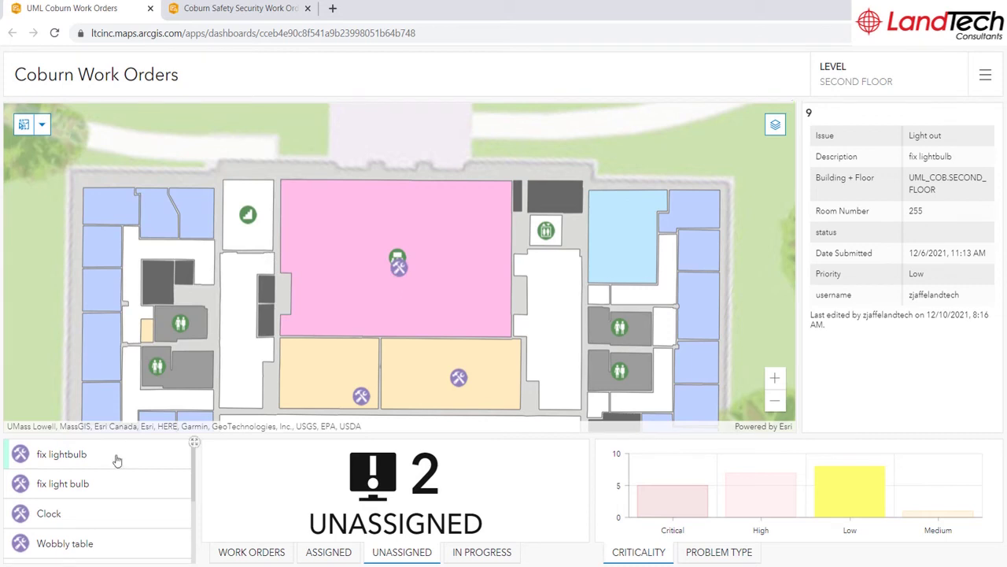
- Find the "Missing light bulb" work order in the list and examine its details and photo
{"action": "scroll", "coordinate": [106, 497], "scroll_direction": "down", "scroll_amount": 1}
{"action": "left_click", "coordinate": [101, 515]}
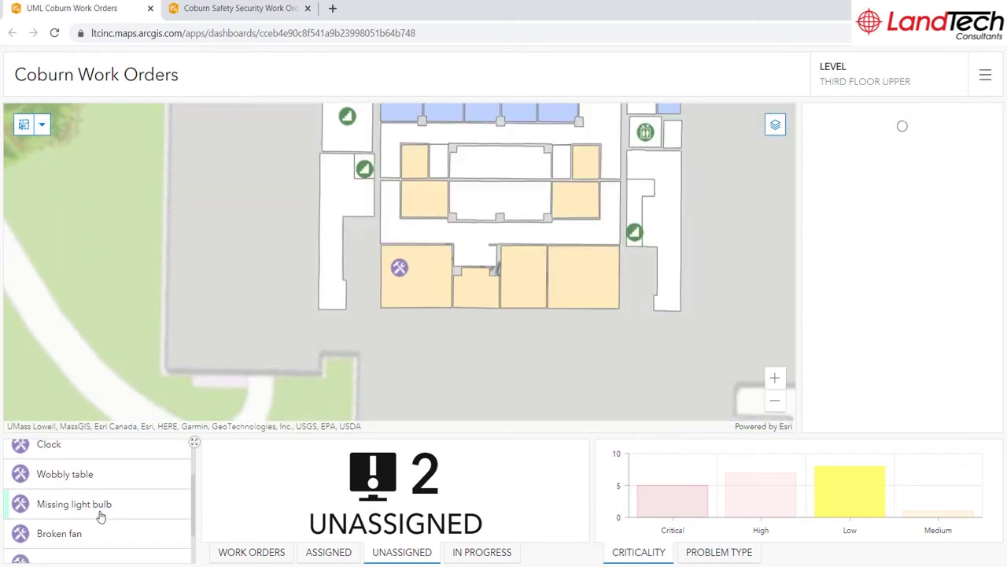
{"action": "scroll", "coordinate": [218, 285], "scroll_direction": "down", "scroll_amount": 5}
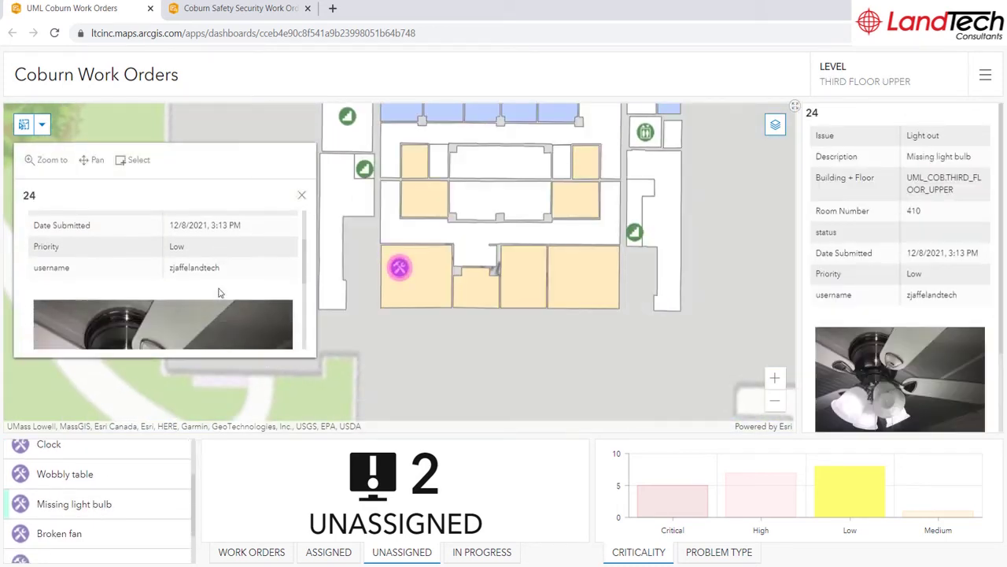
{"action": "left_click", "coordinate": [303, 195]}
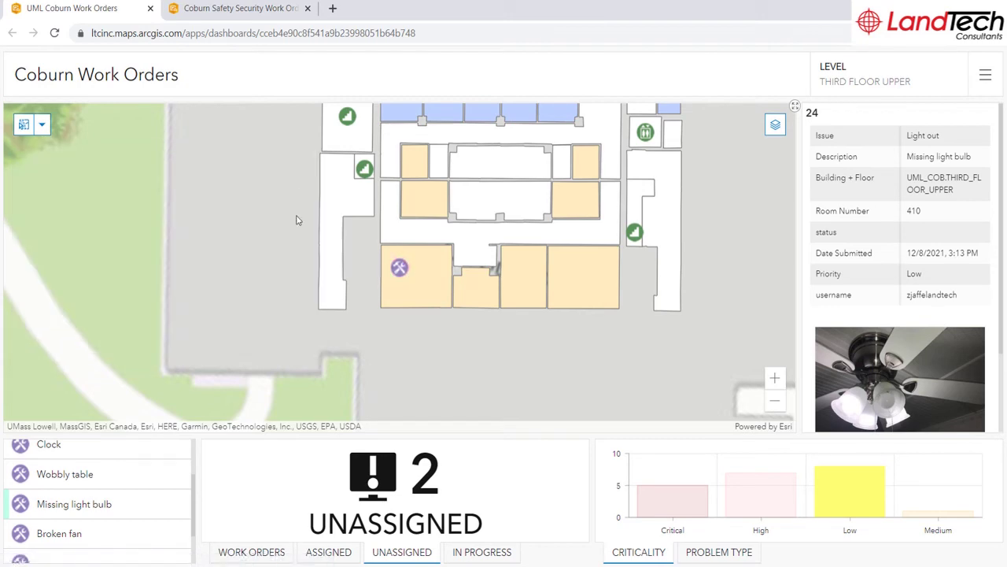
- Switch to the Coburn Safety Security Work Orders dashboard and inspect the emergency report marked along the building's upper edge on the lower floor
{"action": "left_click", "coordinate": [212, 14]}
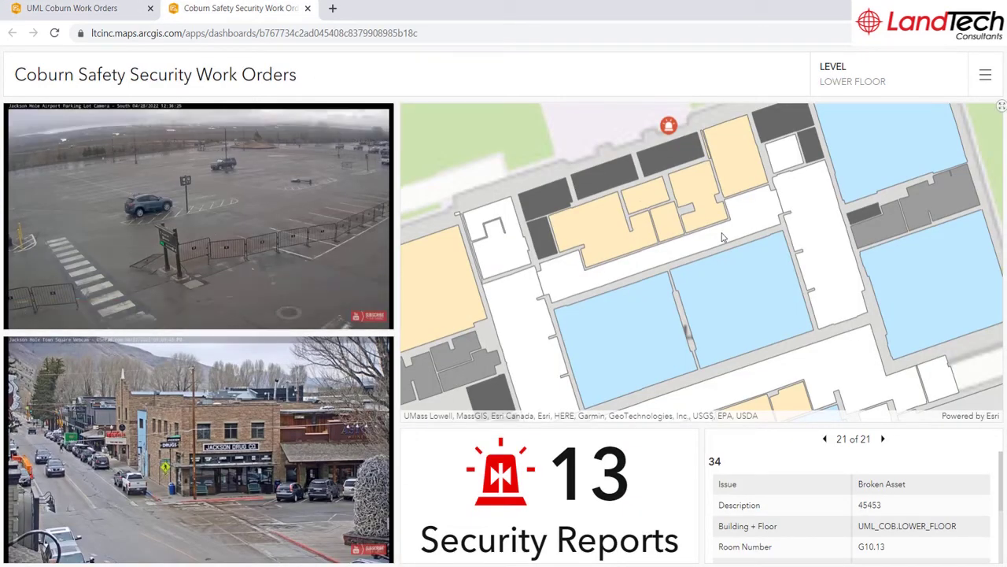
{"action": "left_click_drag", "start_coordinate": [776, 292], "coordinate": [767, 300]}
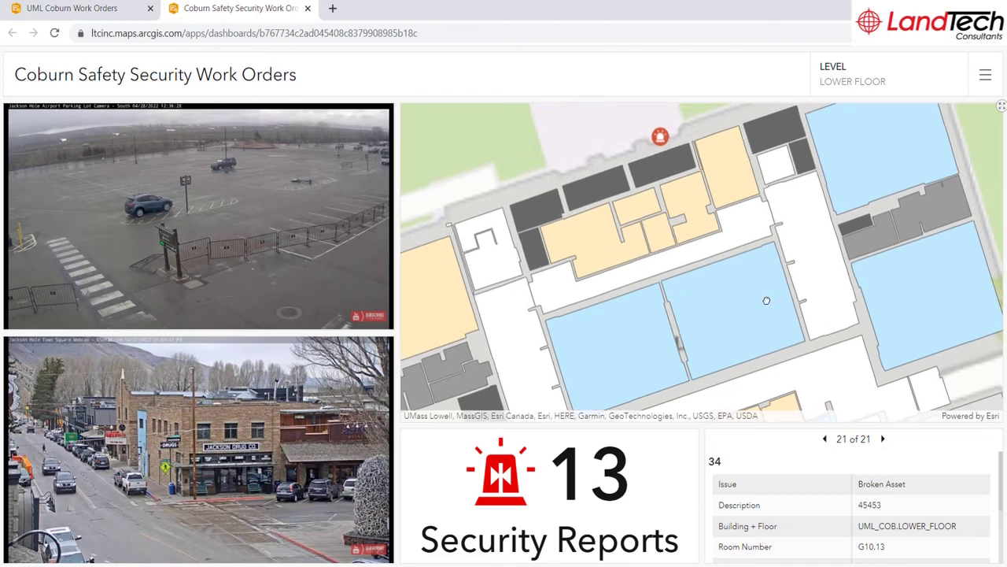
{"action": "left_click", "coordinate": [660, 137]}
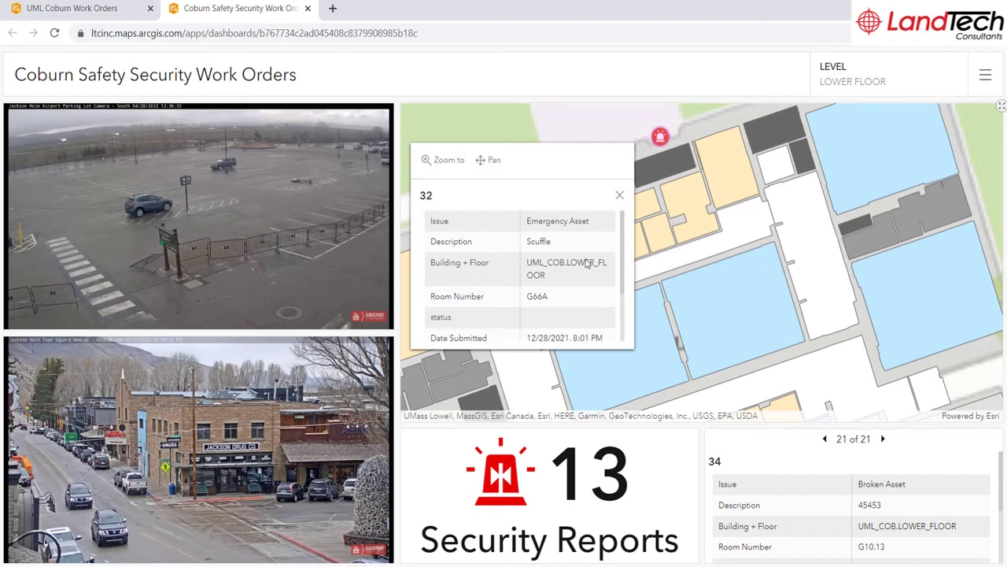
{"action": "left_click", "coordinate": [619, 195]}
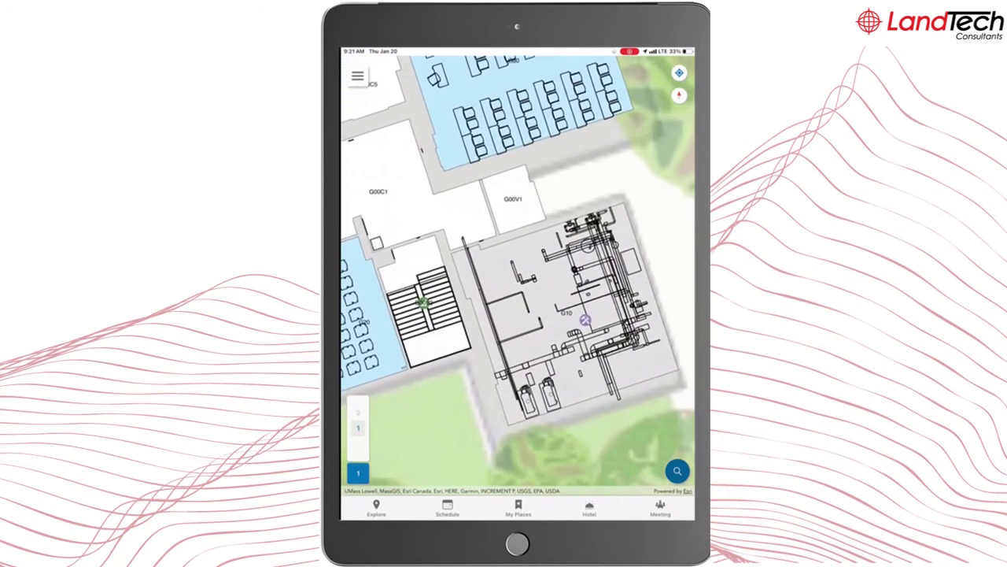
- In the ArcGIS Indoors mobile app, start a work order for water asset 56455 in room G10, with issue Broken Asset and status In Progress
{"action": "left_click", "coordinate": [527, 397]}
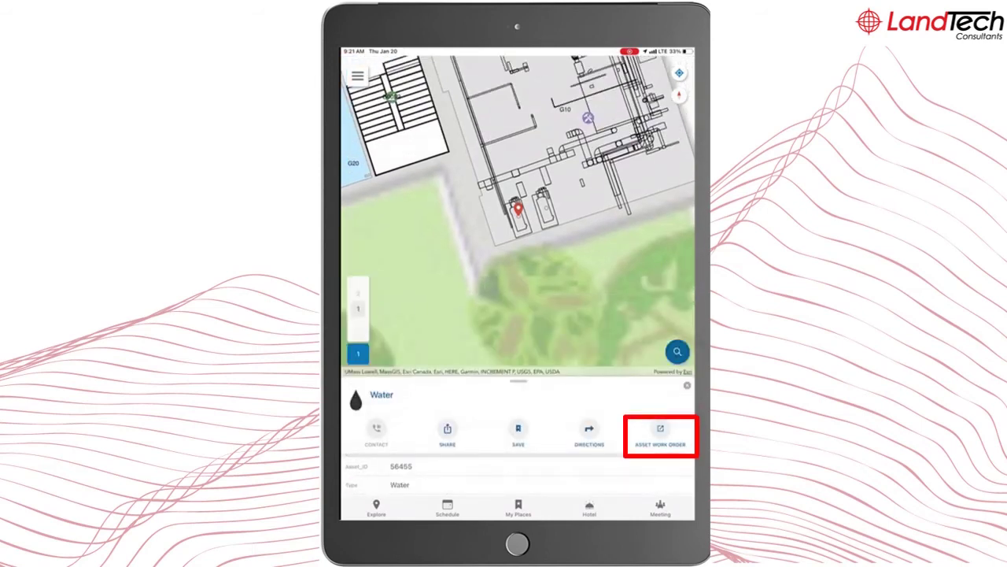
{"action": "left_click", "coordinate": [661, 434]}
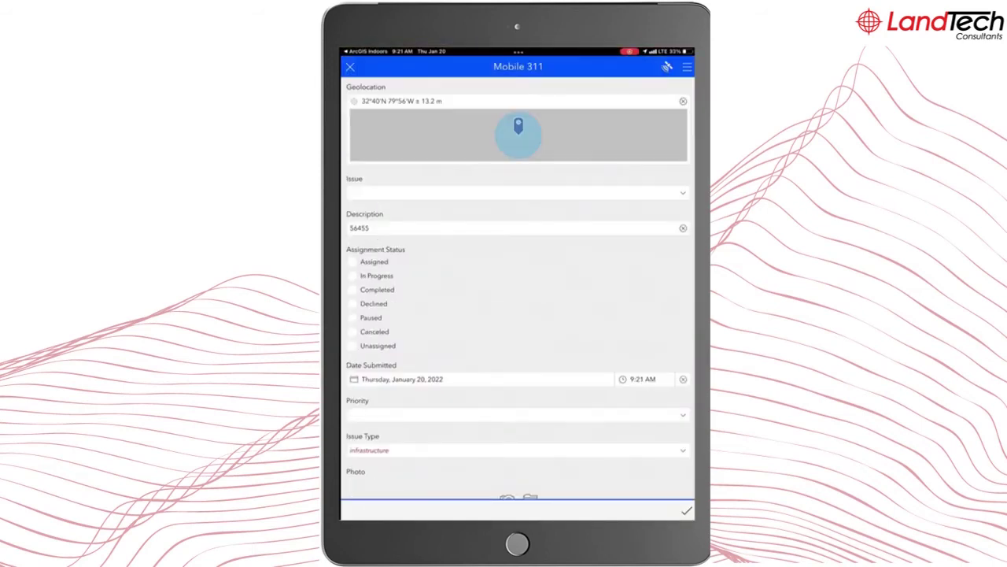
{"action": "left_click", "coordinate": [518, 193]}
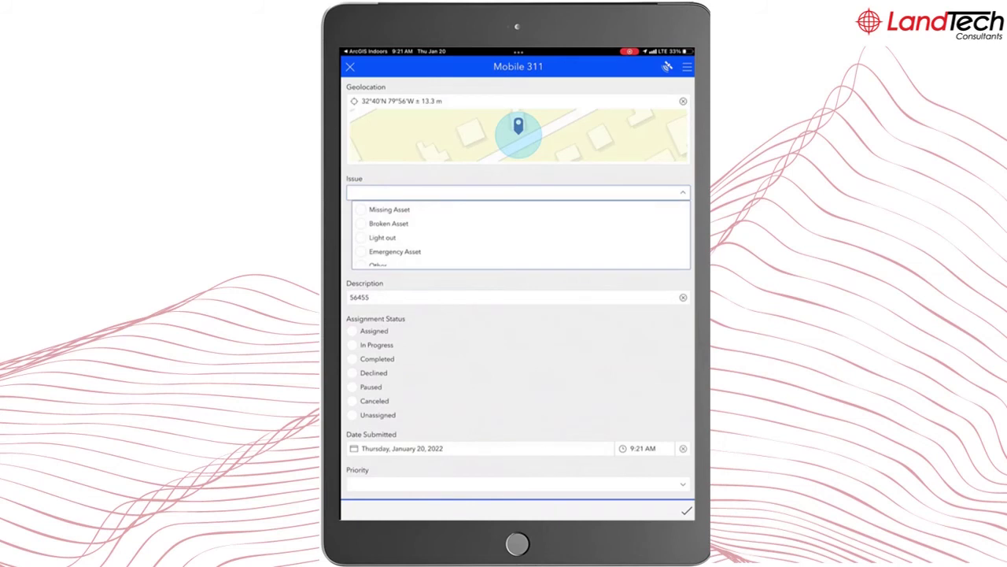
{"action": "left_click", "coordinate": [389, 224]}
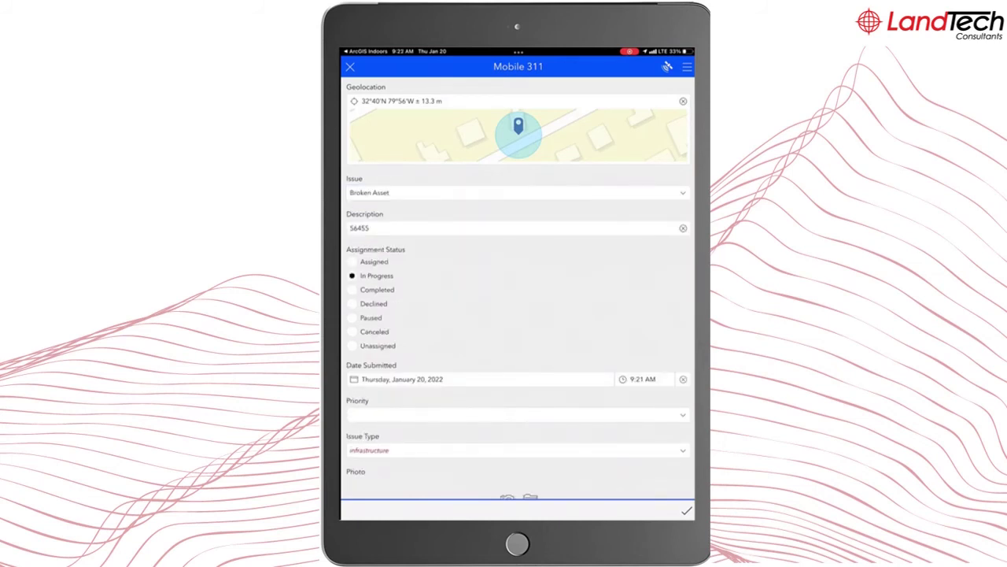
- Add "failing" after the asset number in the work order's description
{"action": "left_click", "coordinate": [515, 229]}
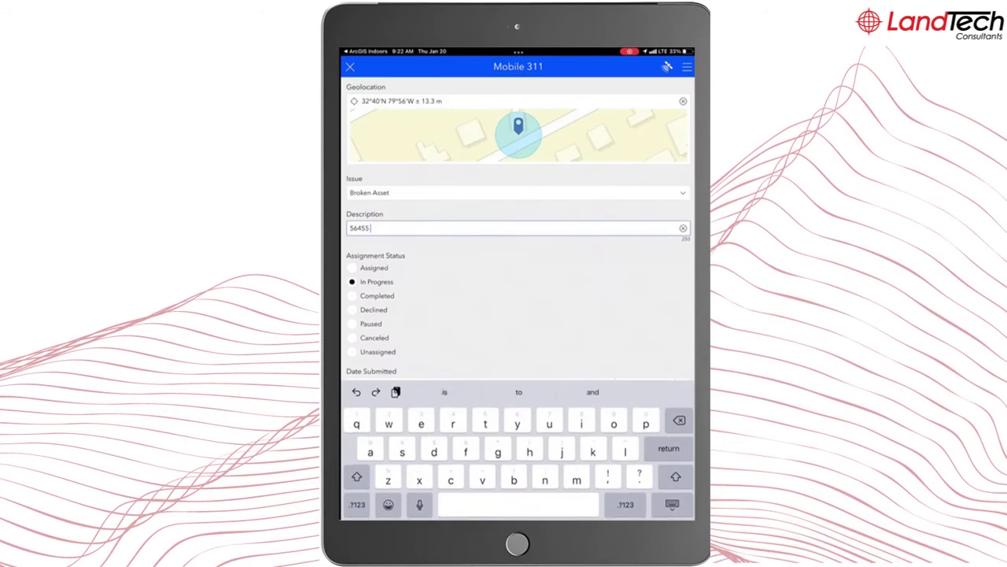
{"action": "type", "text": "failing"}
{"action": "key", "text": "Return"}
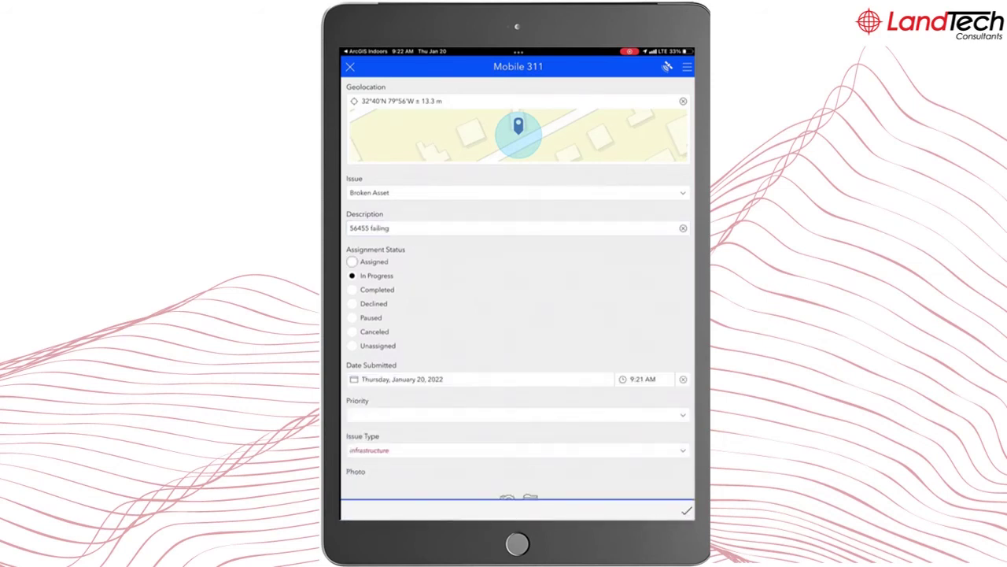
- Set the work order's priority to High, check the remaining location fields, and submit the report
{"action": "left_click", "coordinate": [515, 414]}
{"action": "left_click", "coordinate": [376, 473]}
{"action": "scroll", "coordinate": [518, 314], "scroll_direction": "down", "scroll_amount": 4}
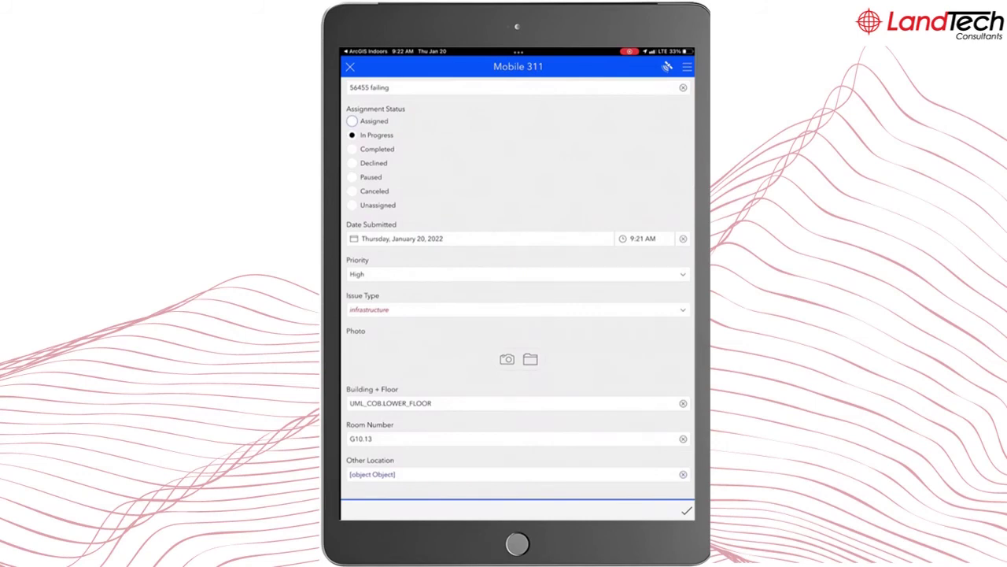
{"action": "left_click", "coordinate": [686, 511]}
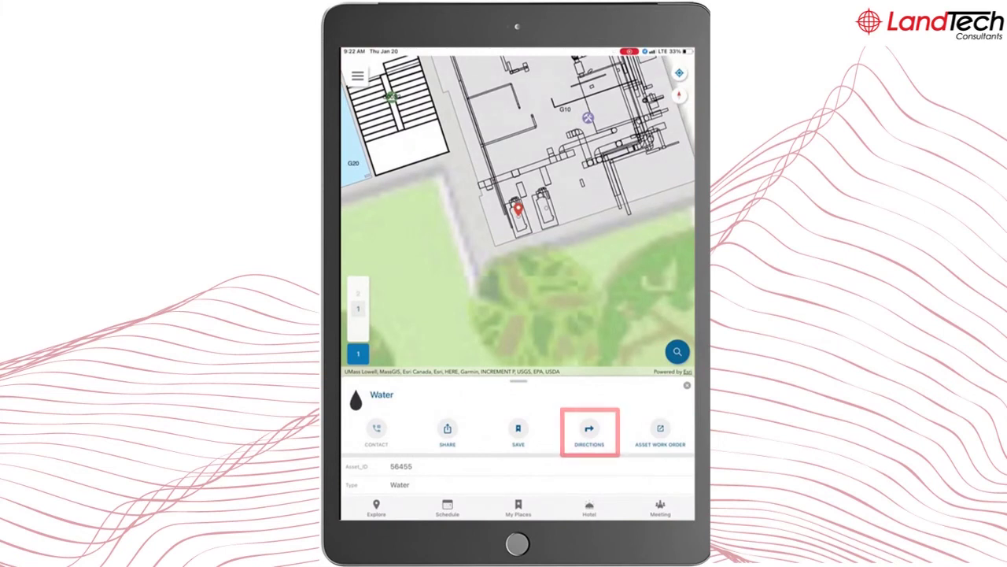
- Create a walking route from room 270F to the Water asset and expand its full turn-by-turn directions
{"action": "left_click", "coordinate": [589, 433]}
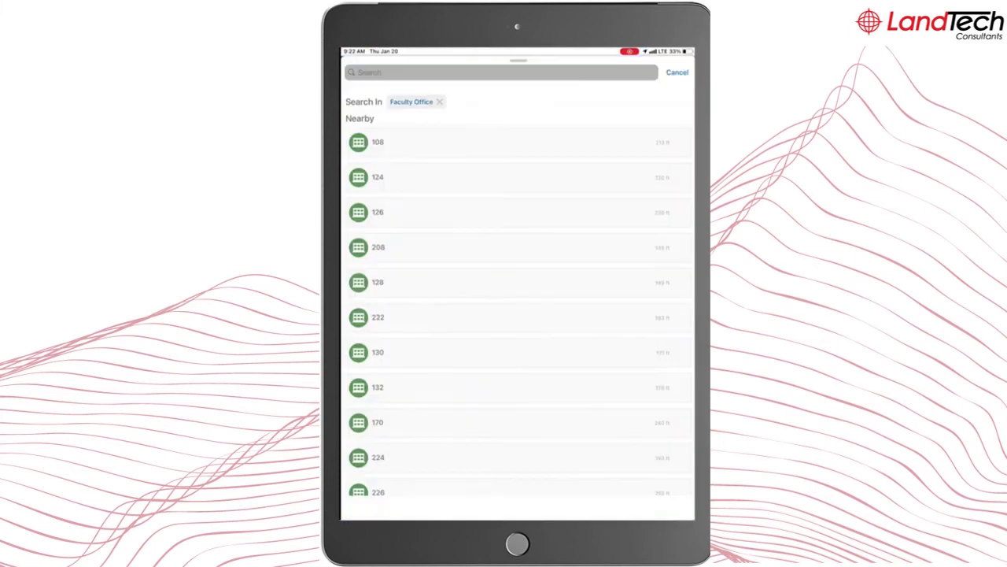
{"action": "scroll", "coordinate": [517, 315], "scroll_direction": "down", "scroll_amount": 10}
{"action": "left_click", "coordinate": [517, 370]}
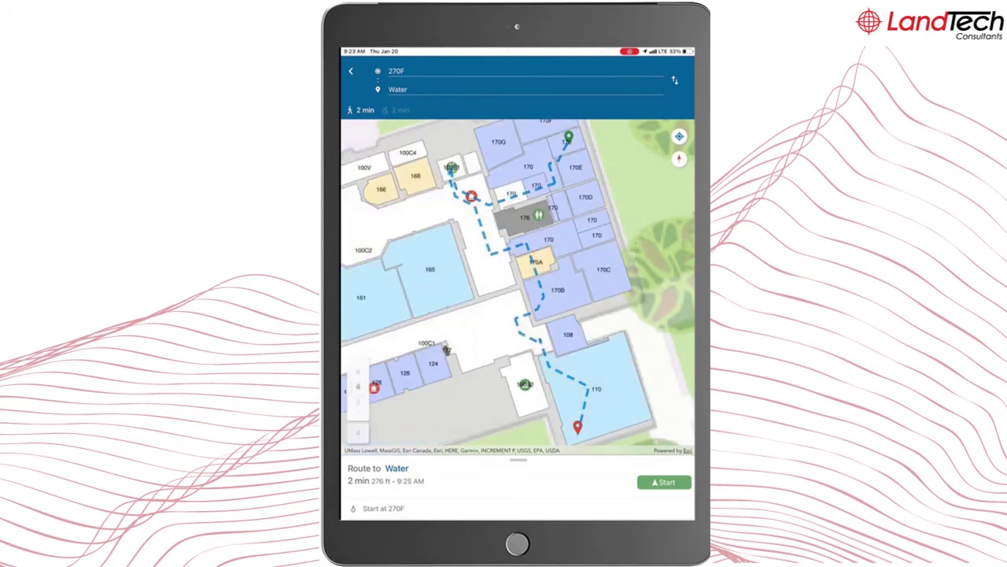
{"action": "left_click_drag", "start_coordinate": [517, 460], "coordinate": [518, 61]}
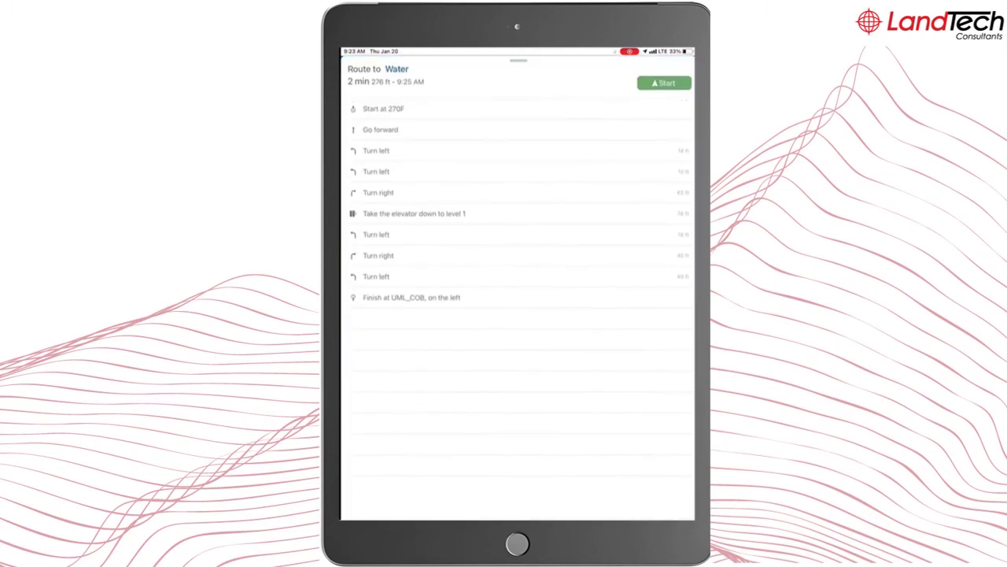